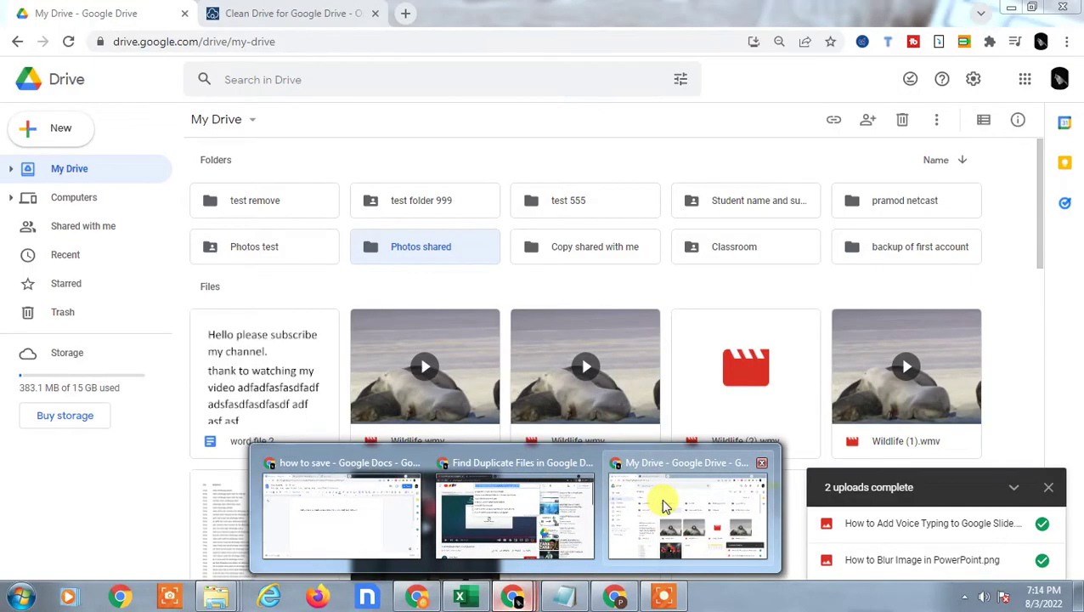
Step: Reload the My Drive listing and open Drive search with its advanced options
click(660, 502)
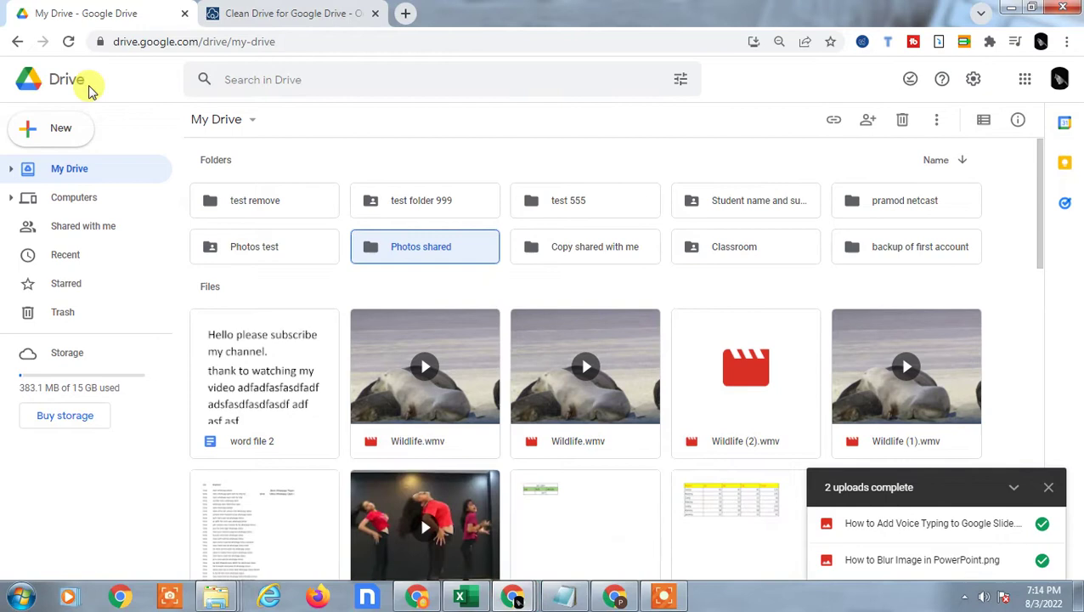
click(67, 79)
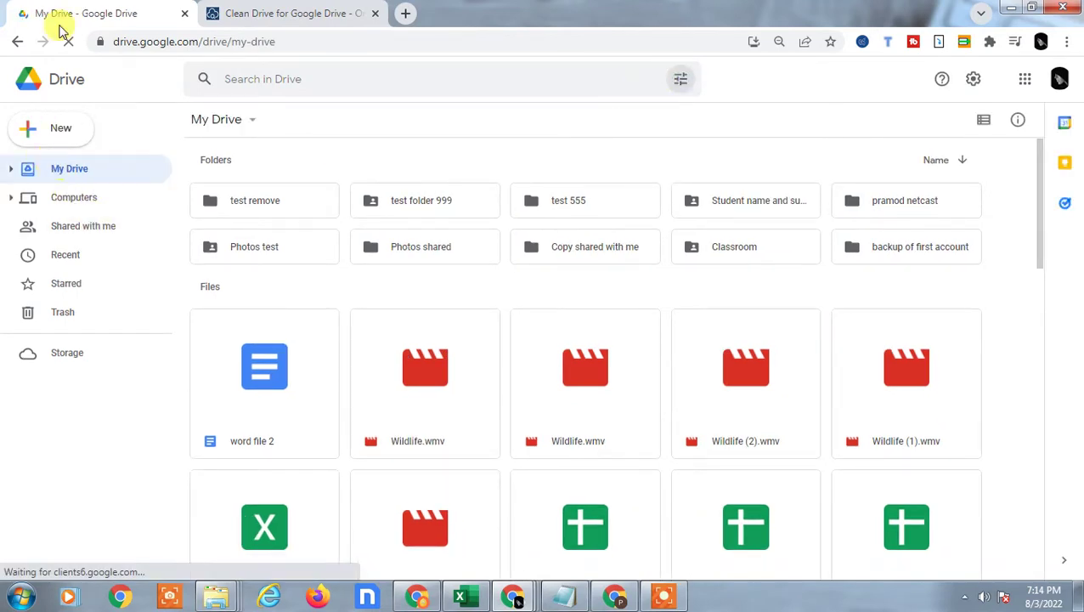
click(468, 82)
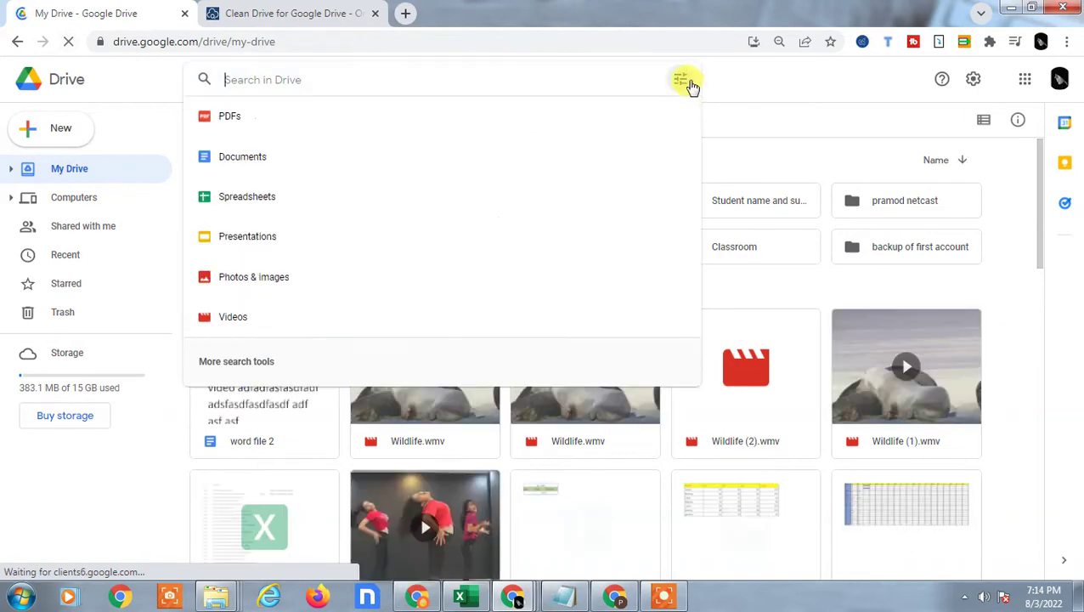
click(680, 79)
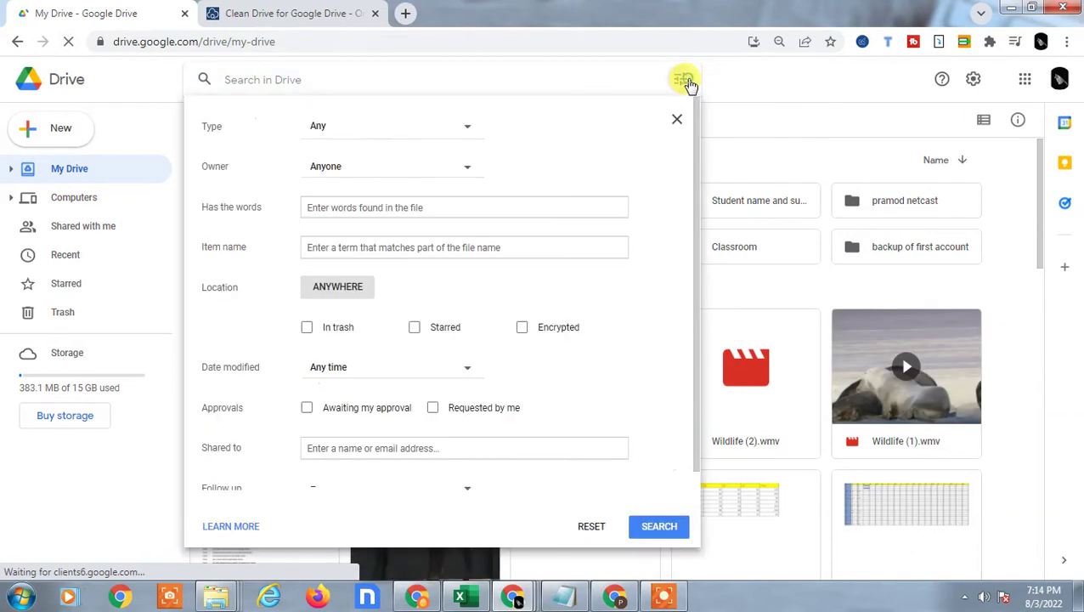
Step: Close the Drive search panels and switch to the CleanDrive.app tab
click(680, 79)
click(411, 76)
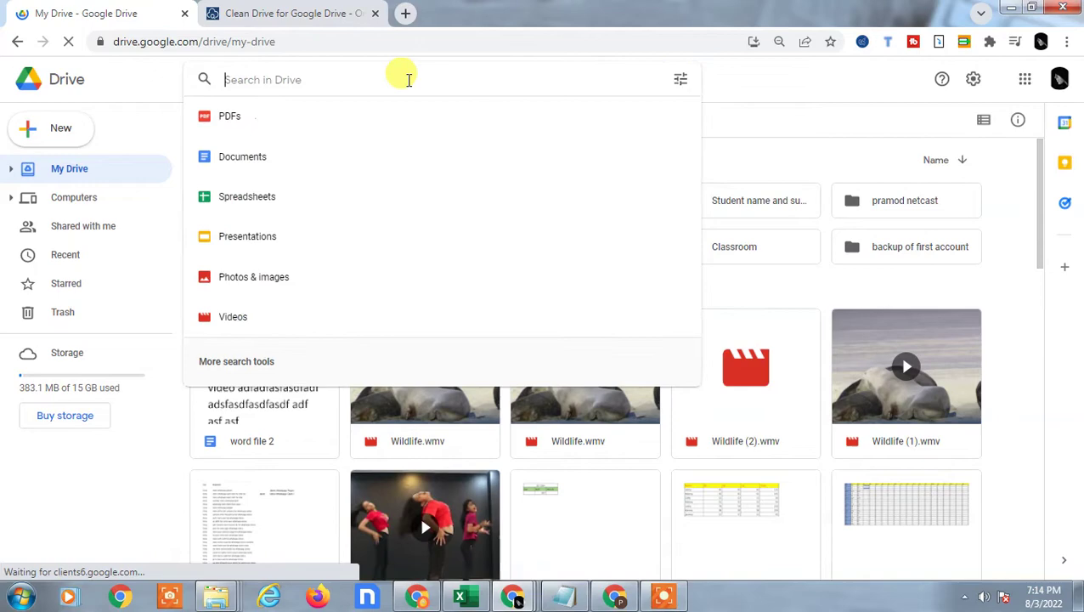
click(237, 361)
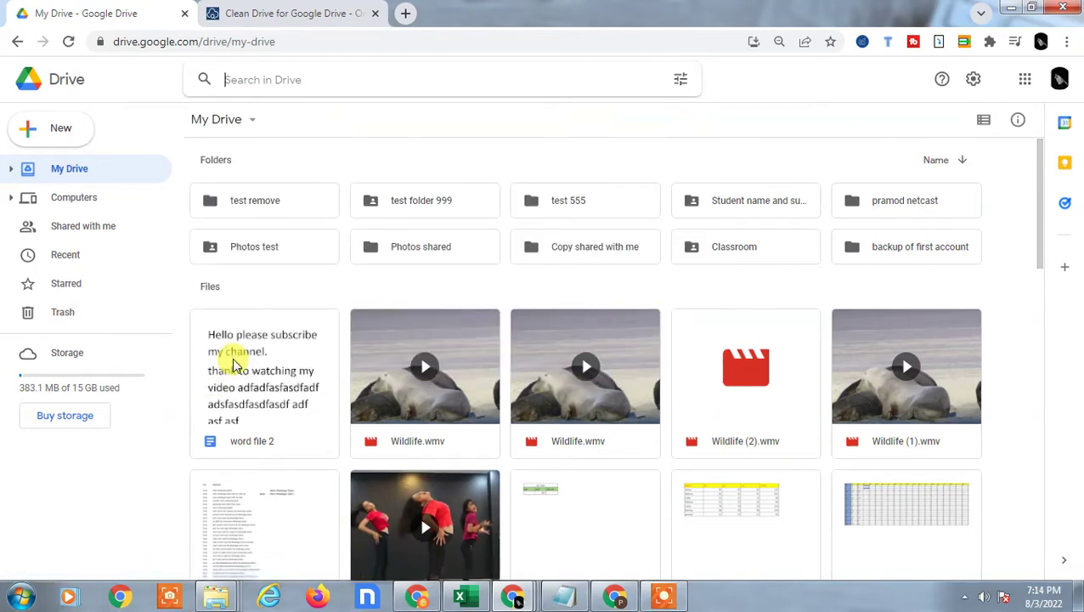
key(Escape)
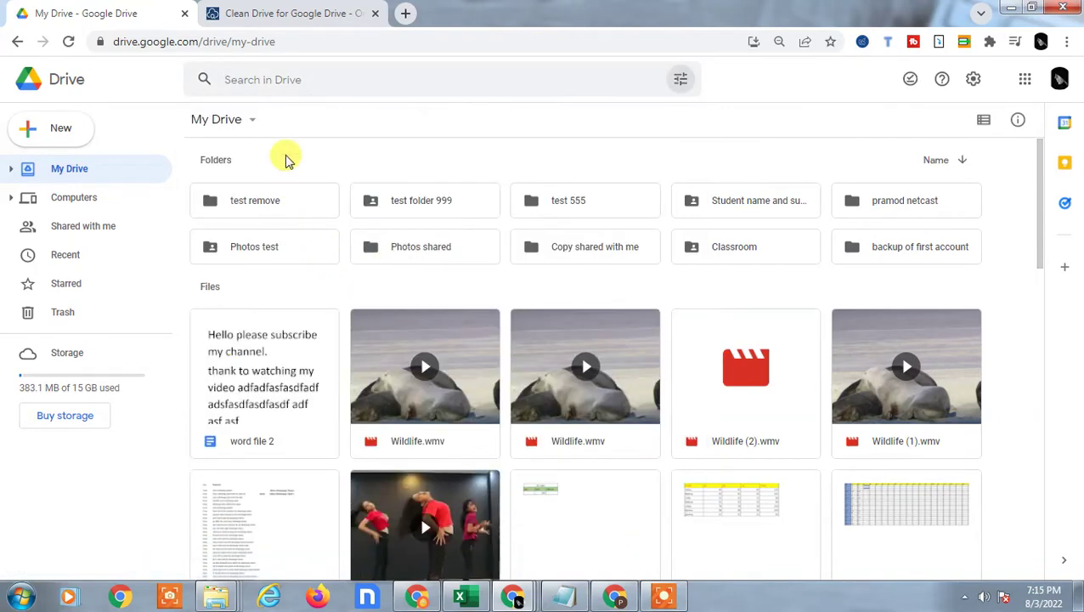
click(266, 10)
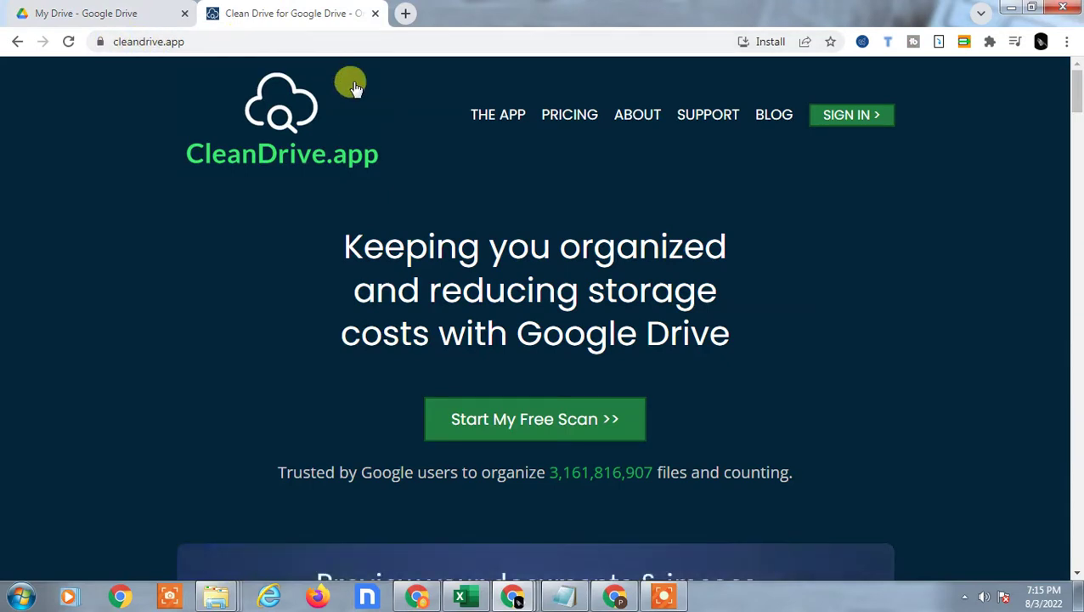
Step: Look over the CleanDrive.app homepage and start the free Google Drive scan
click(180, 43)
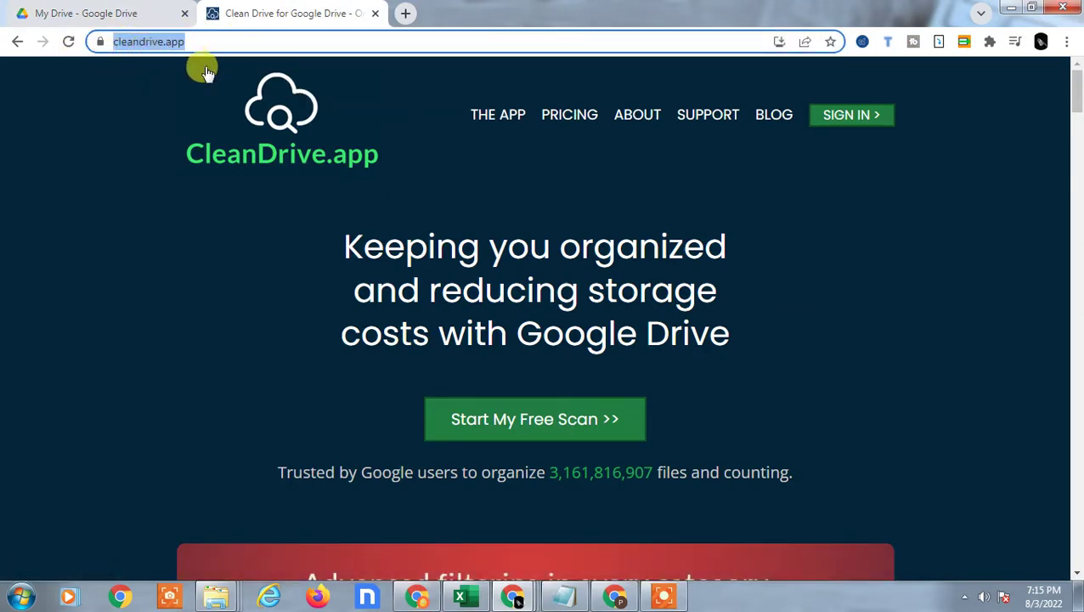
click(207, 72)
scroll(117, 169, down, 1)
scroll(116, 169, up, 1)
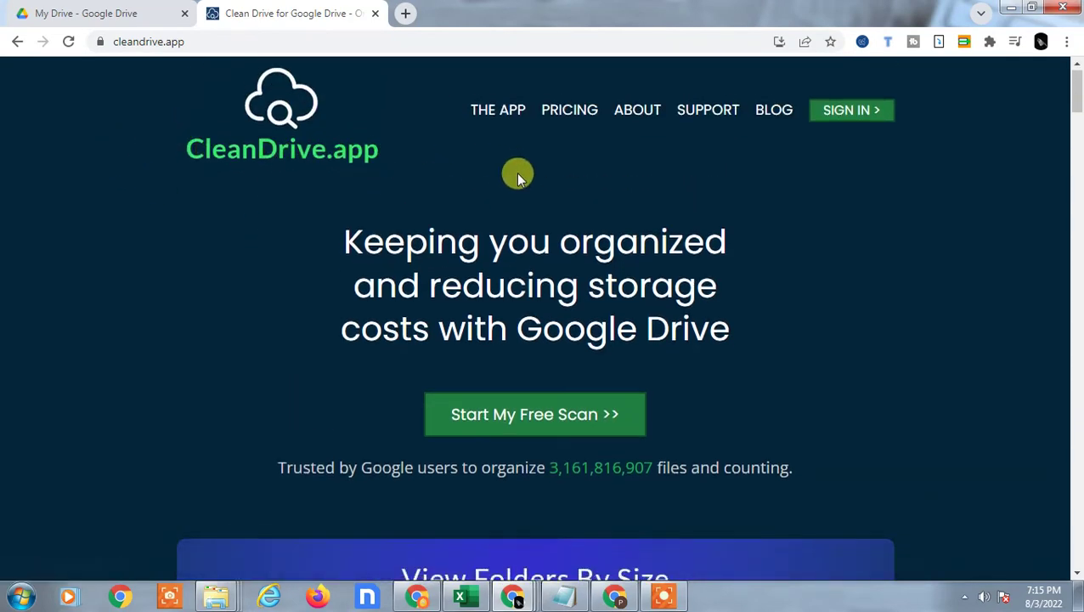
scroll(515, 172, down, 2)
scroll(577, 301, up, 2)
click(570, 425)
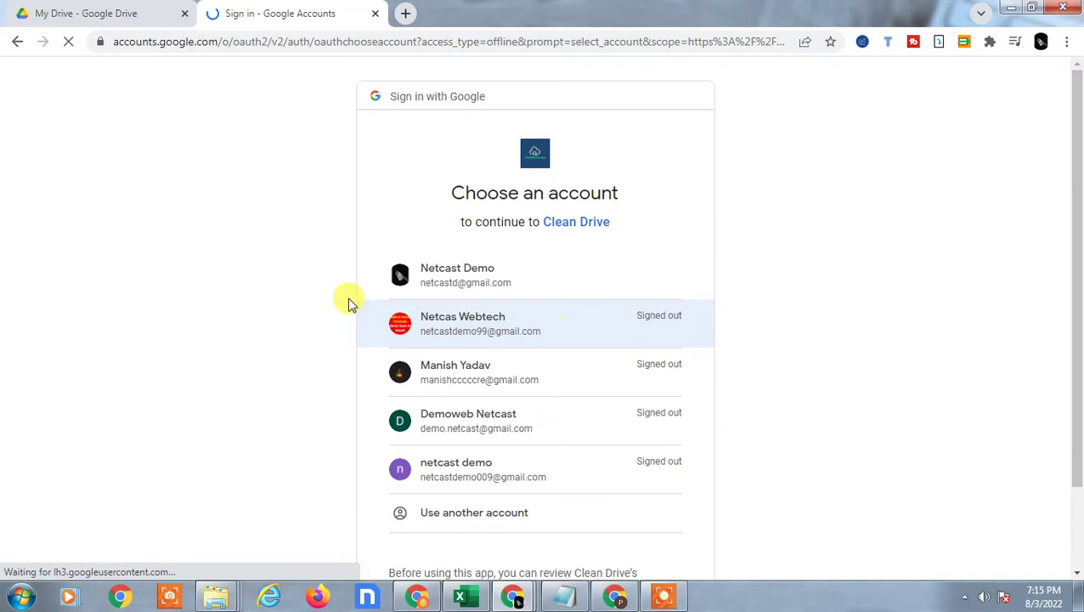
Step: Choose the Google account and grant Clean Drive access to its Drive files
click(514, 278)
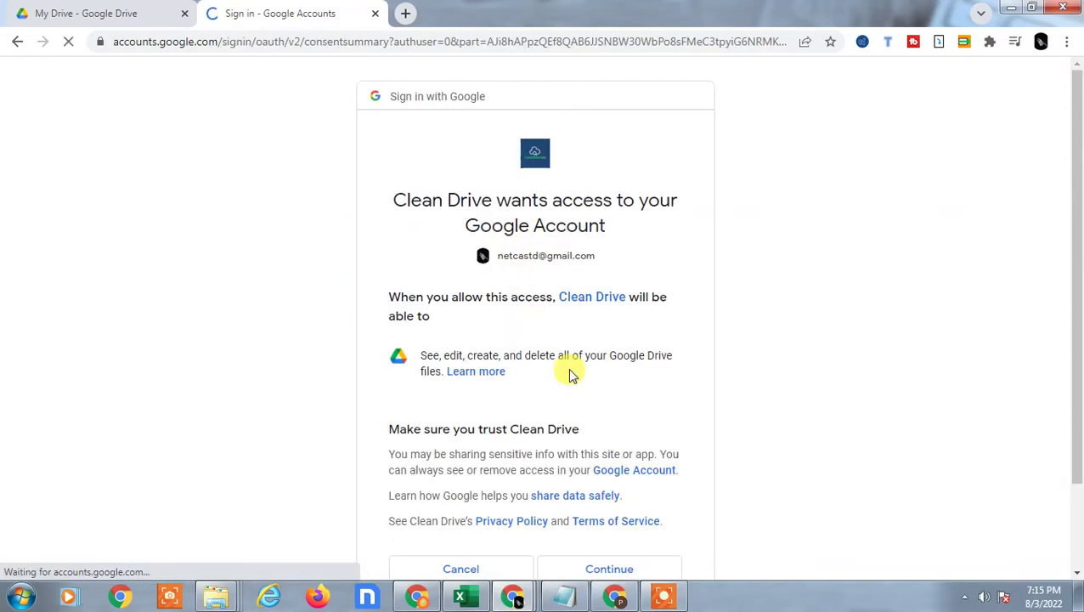
scroll(608, 442, down, 2)
click(605, 466)
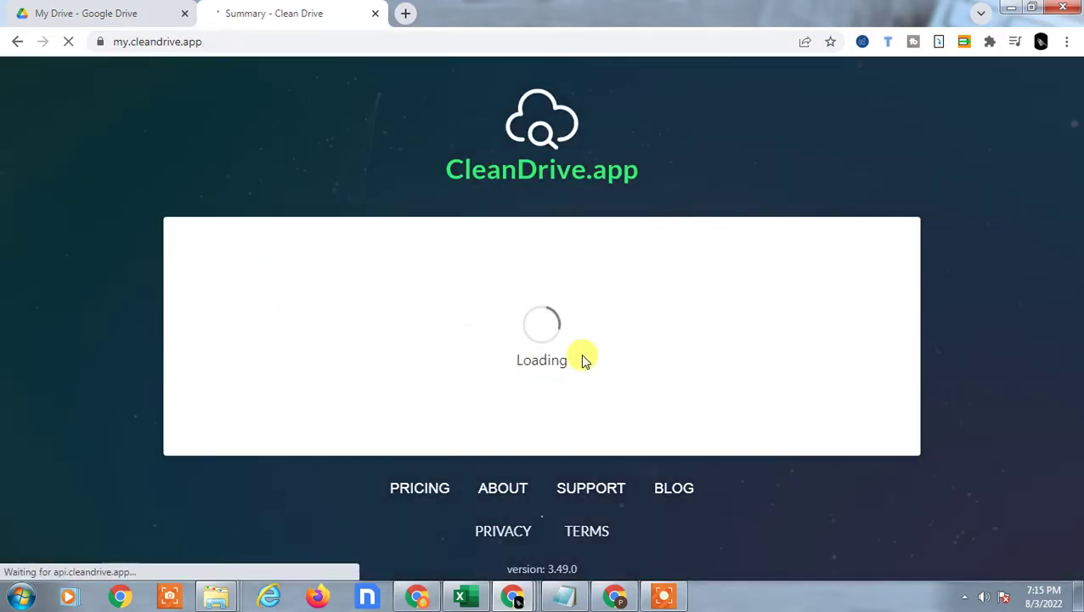
Step: Review the finished scan Summary: 383 MB of 15 GB, 114 files, 19 folders, category and type breakdowns
scroll(621, 331, down, 1)
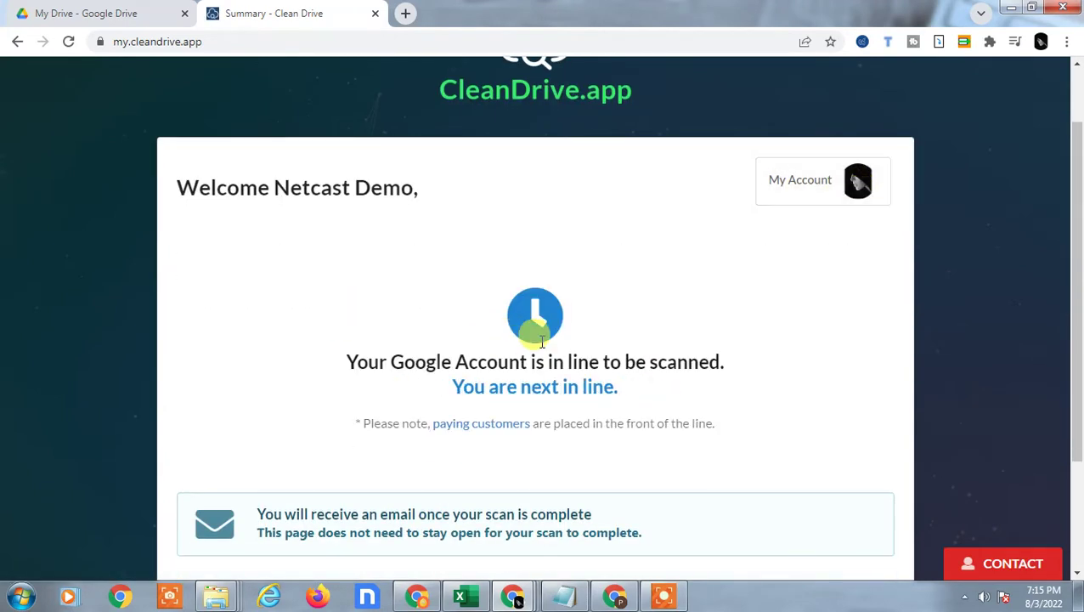
scroll(541, 340, down, 2)
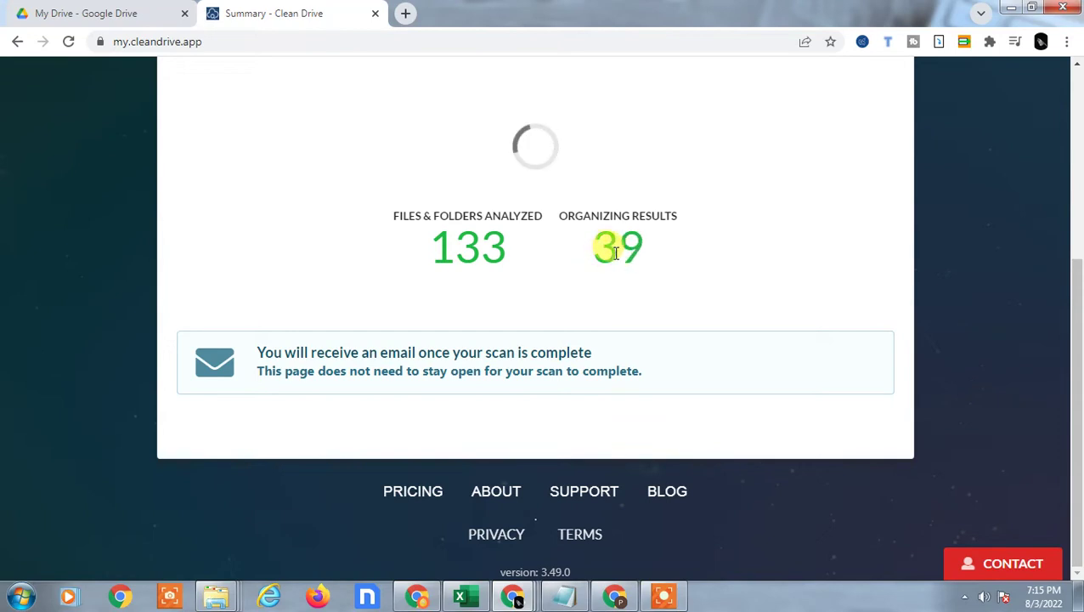
scroll(740, 279, up, 1)
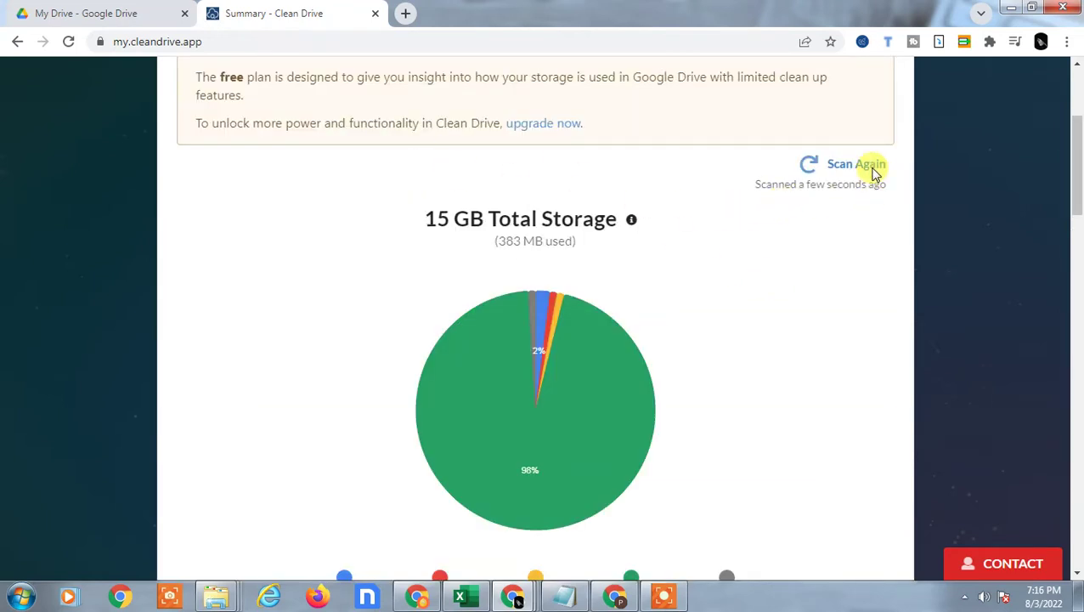
scroll(593, 254, down, 2)
scroll(722, 259, down, 2)
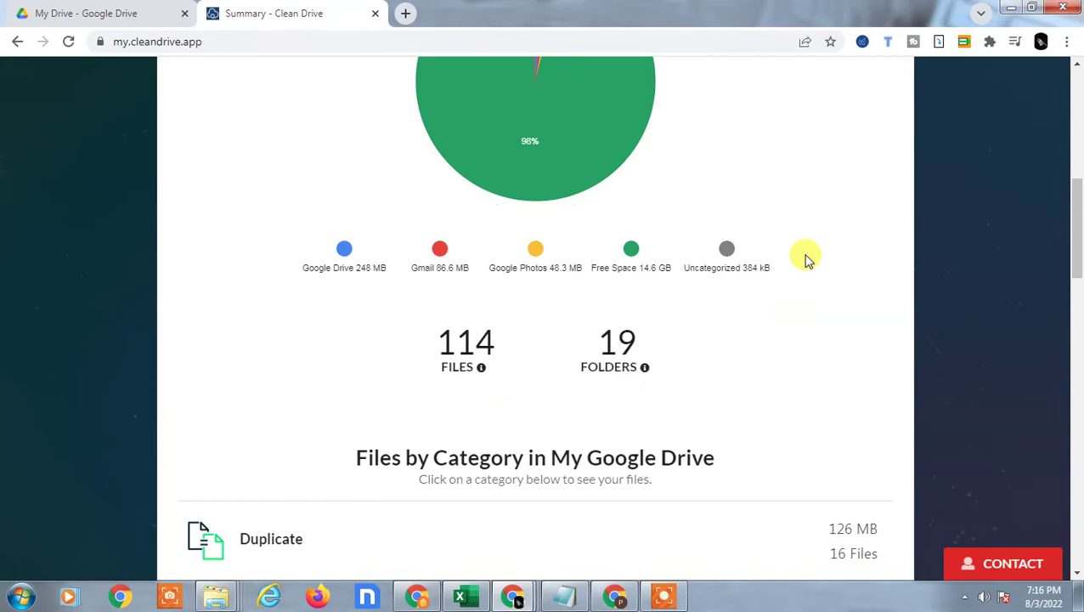
scroll(806, 259, down, 2)
scroll(807, 260, down, 2)
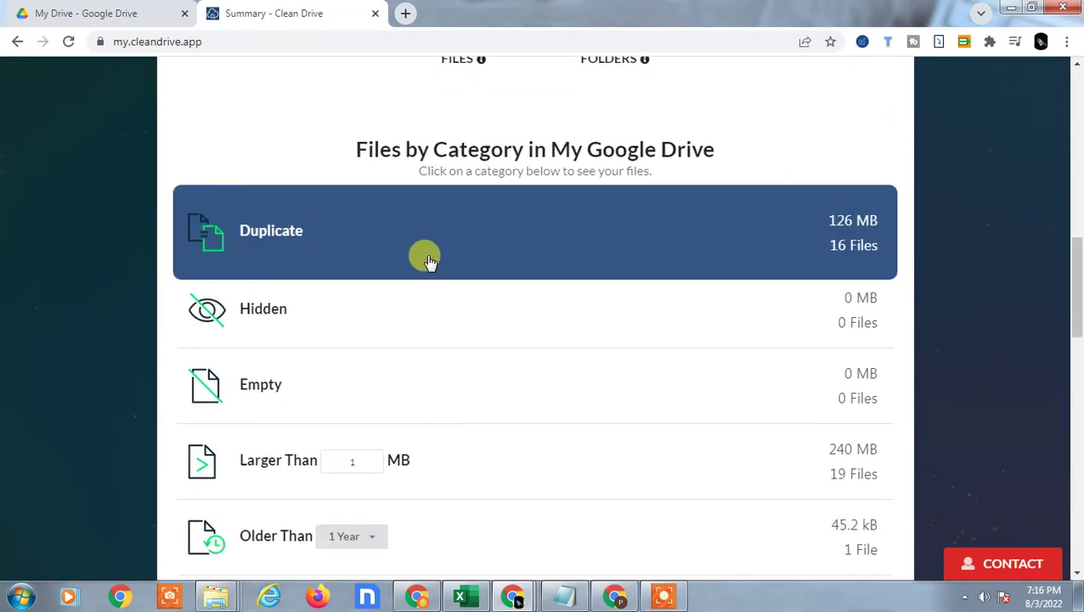
scroll(494, 259, down, 1)
scroll(494, 259, down, 2)
scroll(745, 257, down, 2)
scroll(450, 300, down, 1)
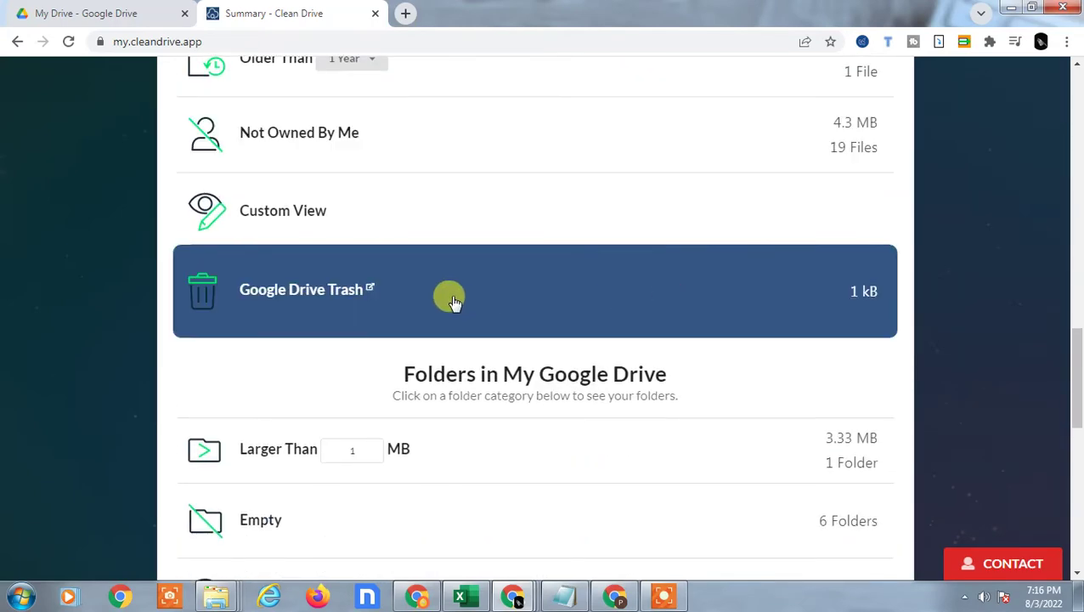
scroll(716, 287, down, 1)
scroll(784, 305, down, 2)
scroll(784, 305, down, 3)
scroll(784, 305, down, 2)
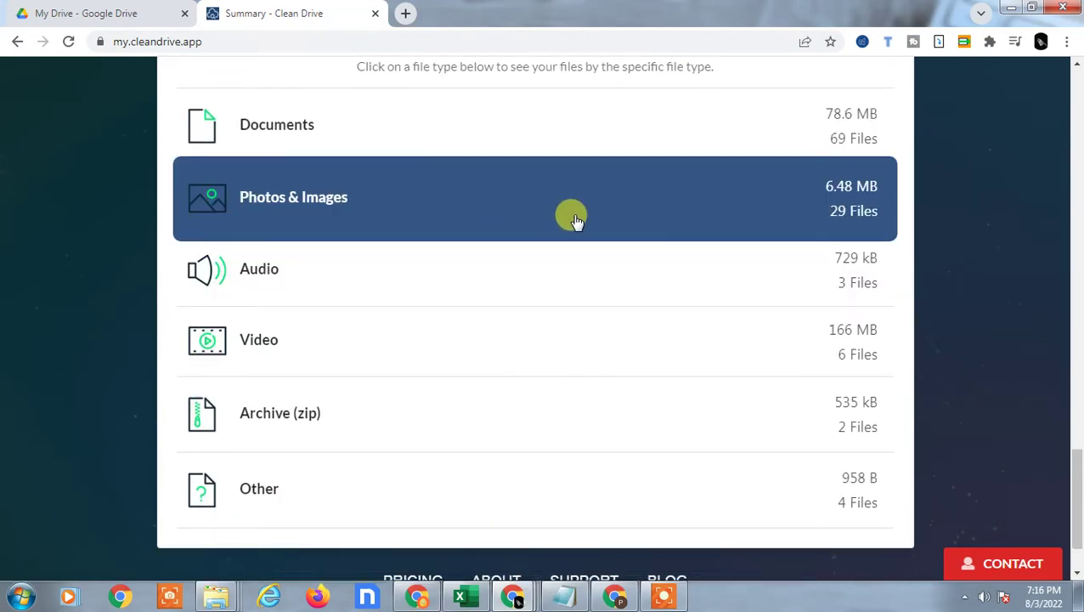
scroll(648, 217, down, 1)
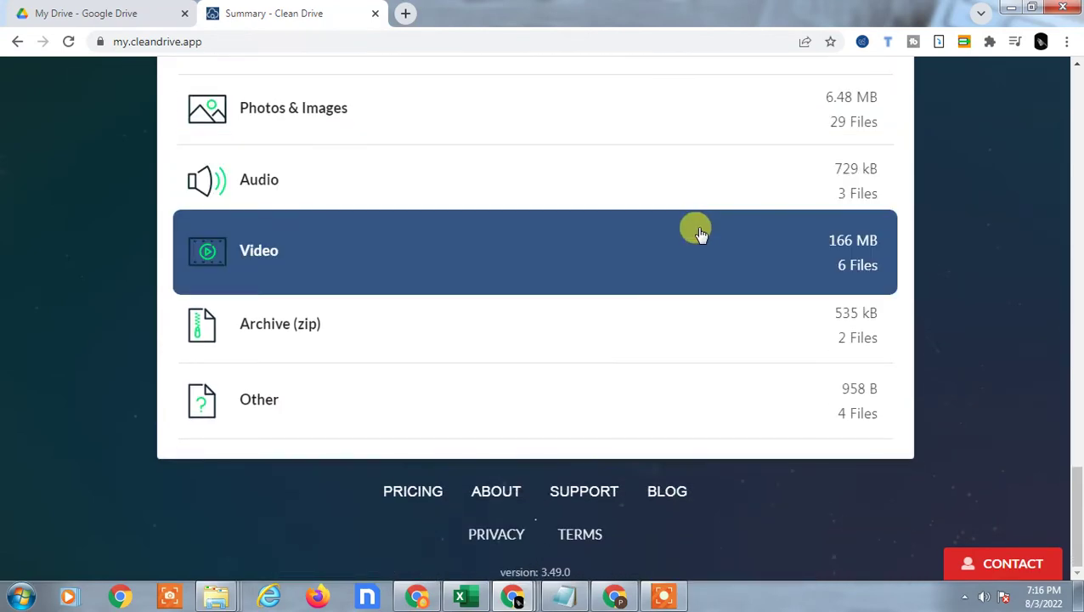
scroll(697, 231, up, 5)
scroll(698, 232, up, 5)
scroll(697, 229, up, 3)
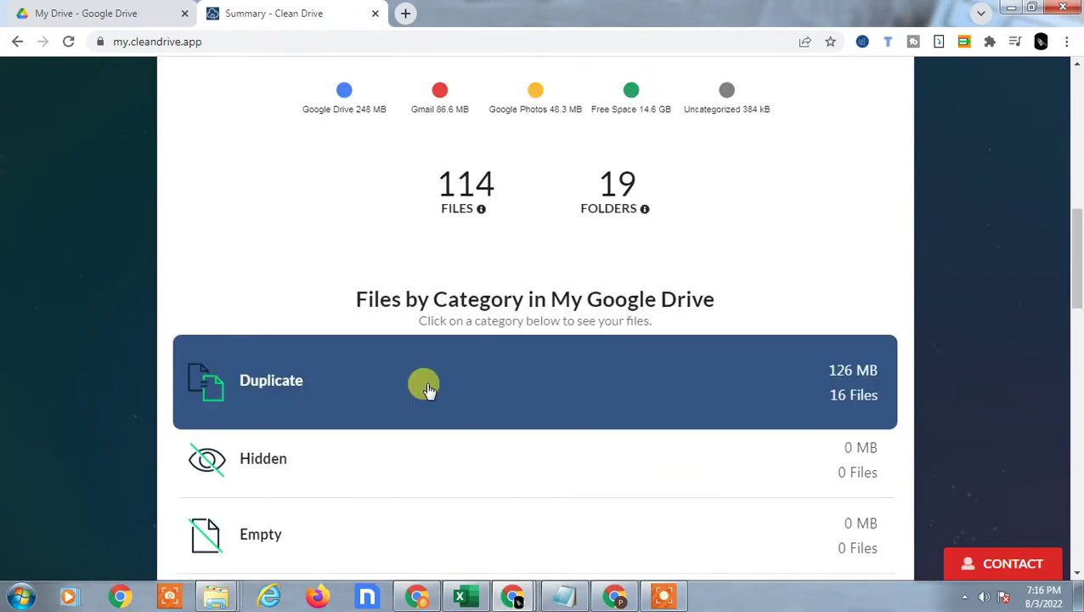
click(429, 390)
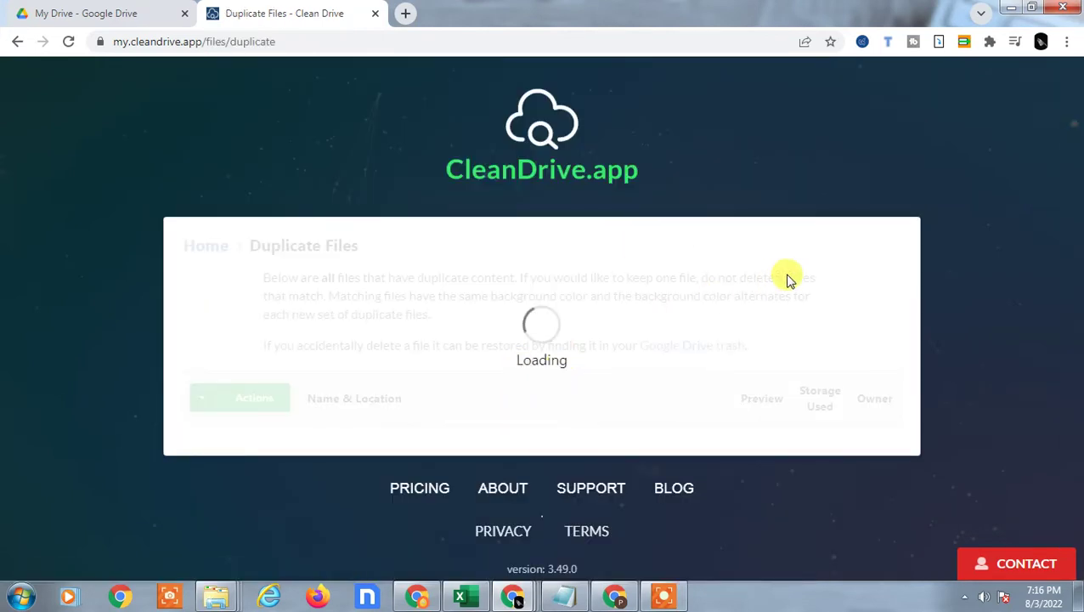
scroll(788, 280, down, 1)
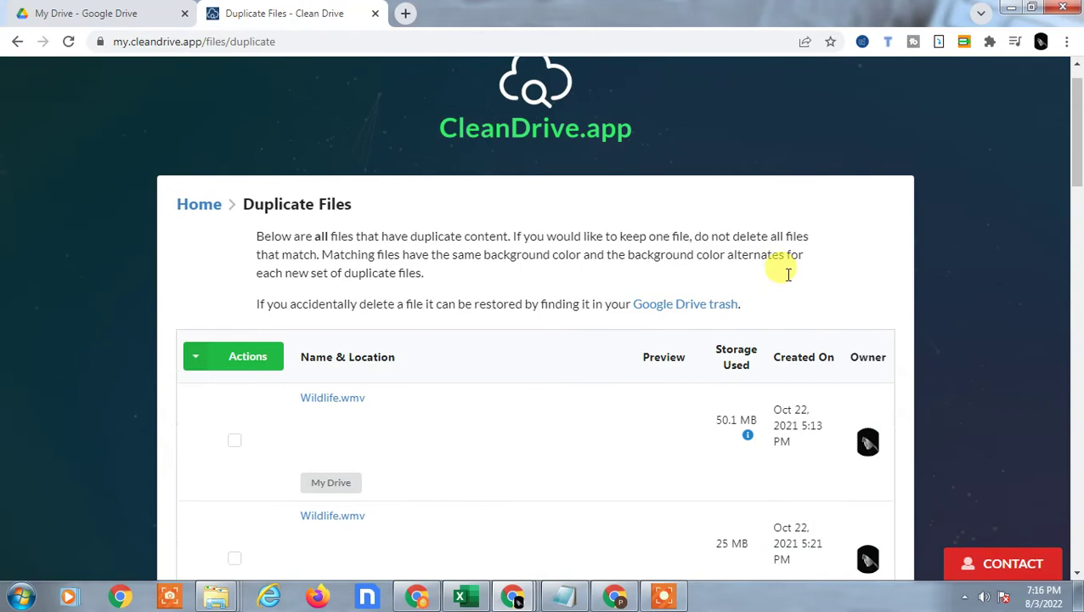
scroll(788, 280, down, 1)
scroll(788, 281, down, 3)
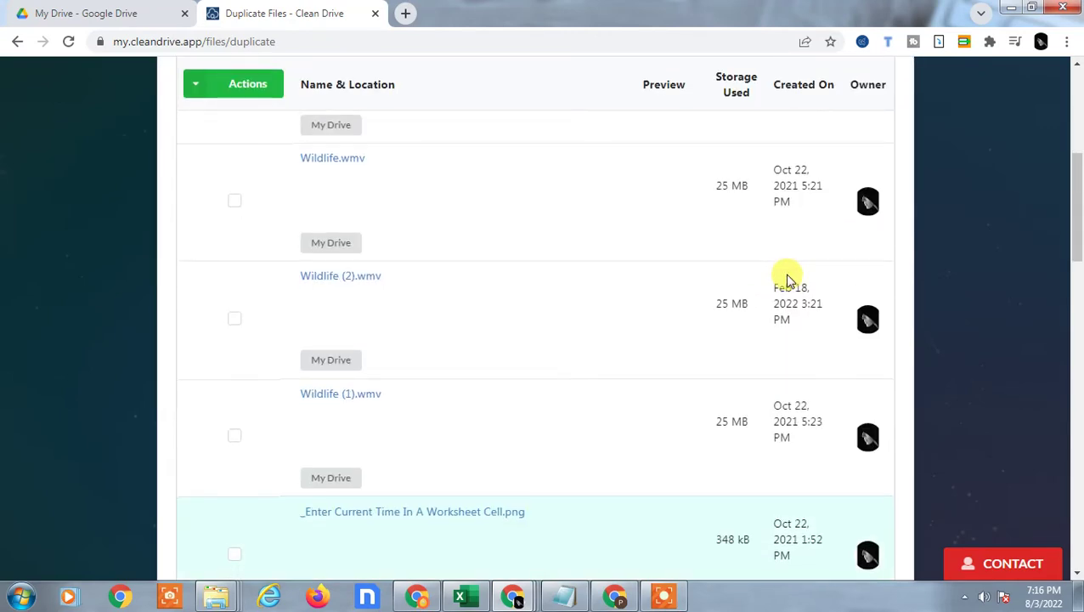
scroll(787, 280, down, 2)
scroll(788, 276, down, 3)
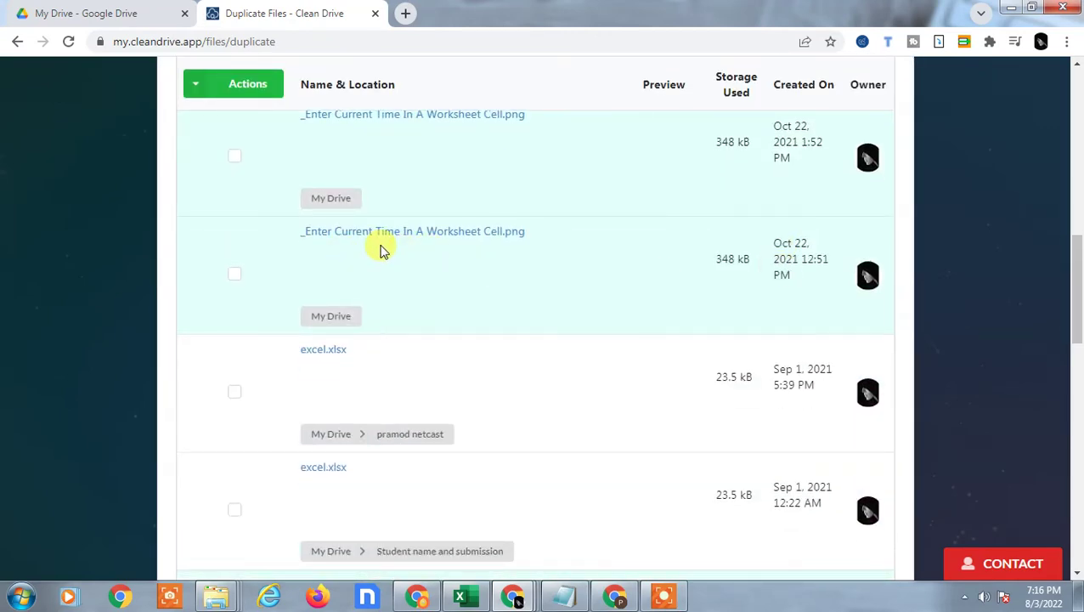
scroll(440, 205, down, 1)
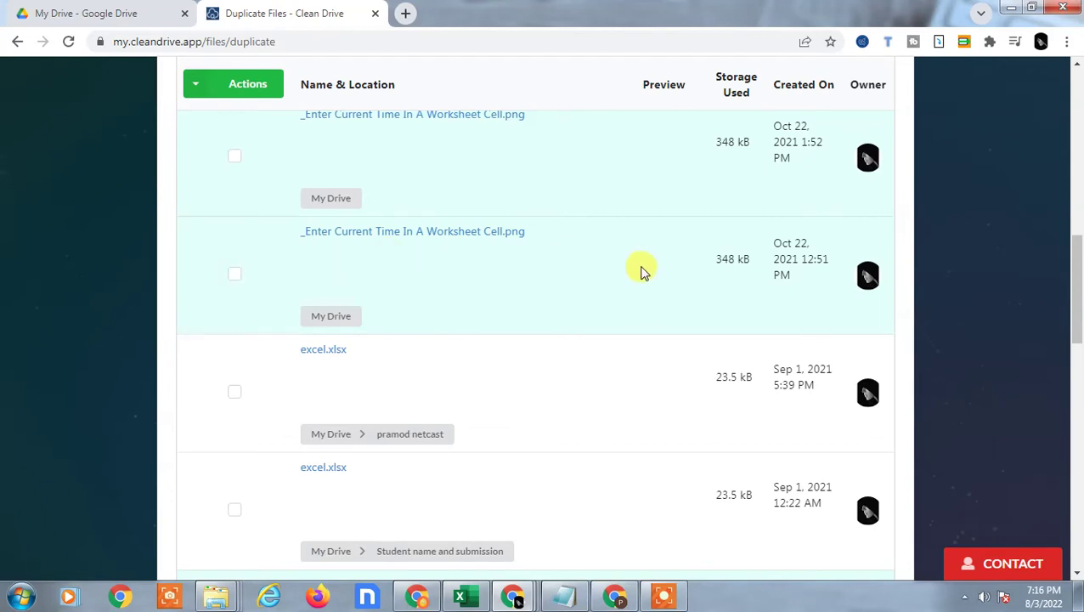
scroll(646, 272, up, 3)
scroll(661, 276, up, 4)
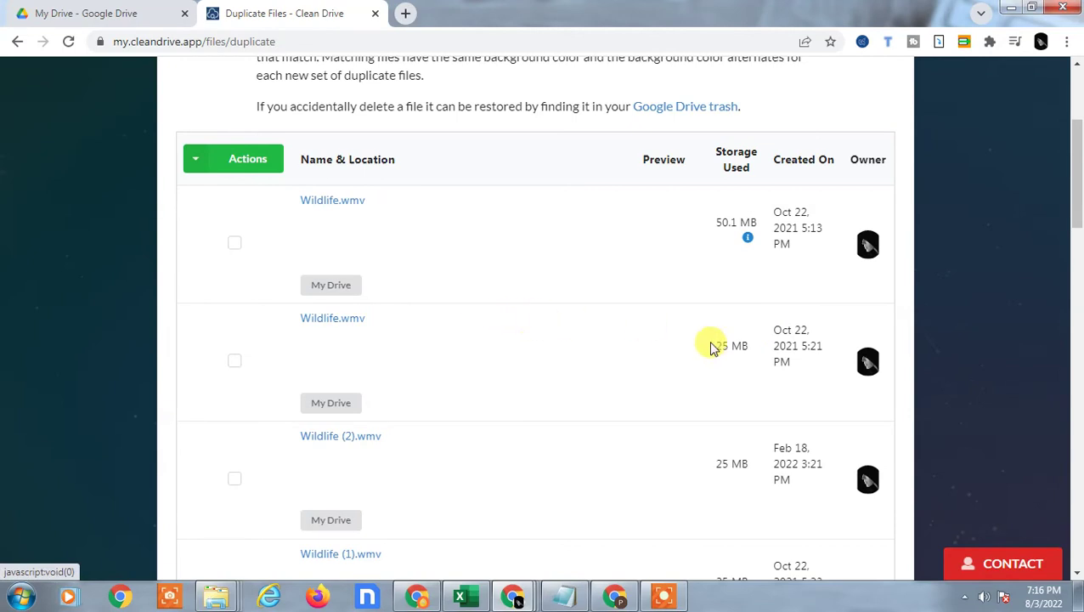
scroll(583, 434, down, 1)
scroll(586, 407, down, 3)
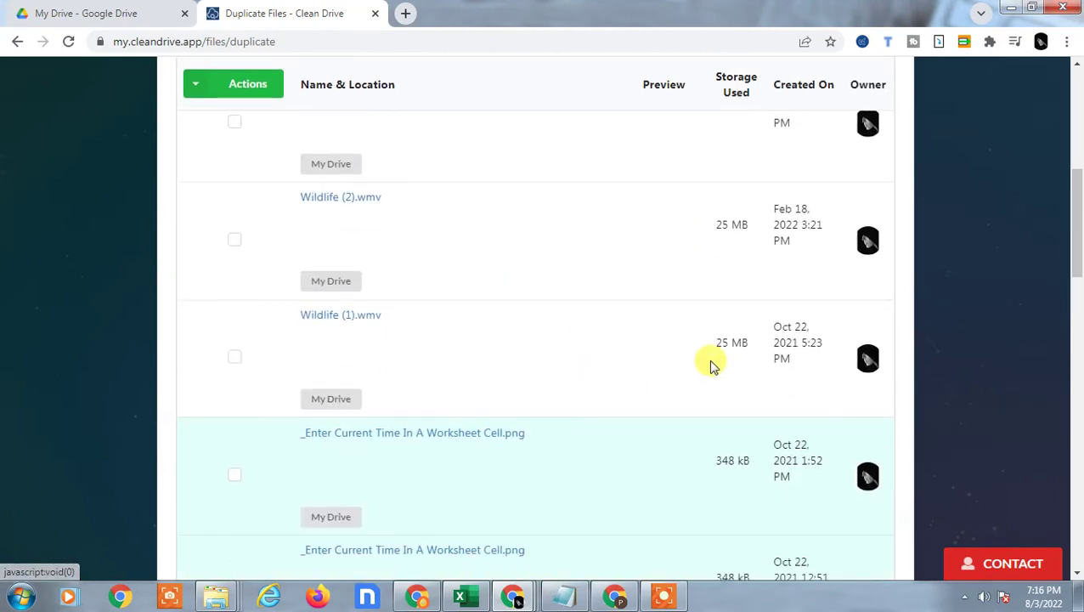
scroll(699, 366, down, 3)
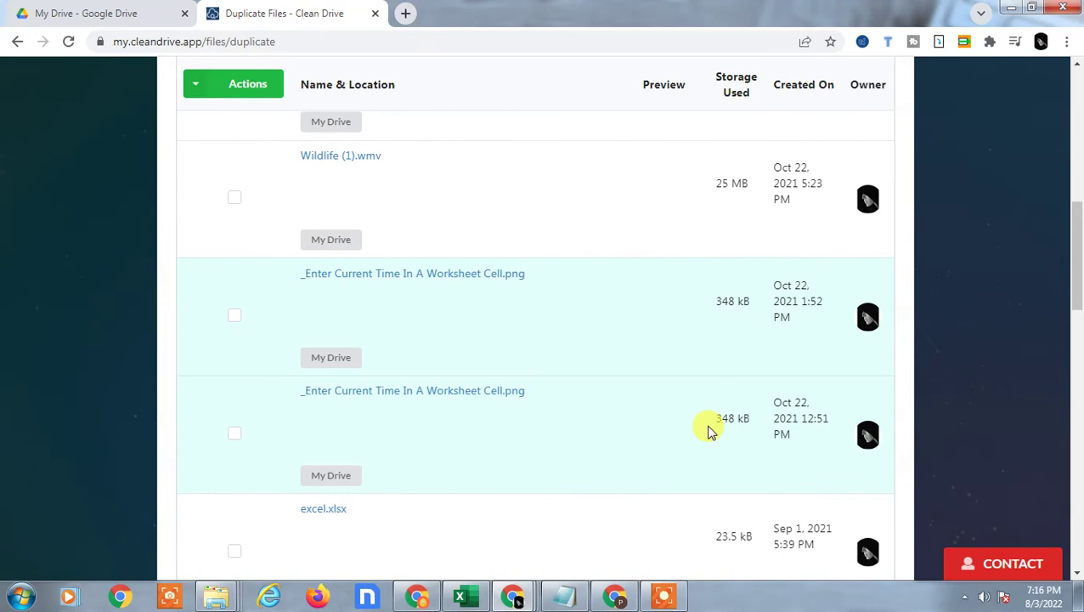
scroll(554, 360, down, 1)
scroll(557, 362, down, 3)
scroll(559, 362, down, 3)
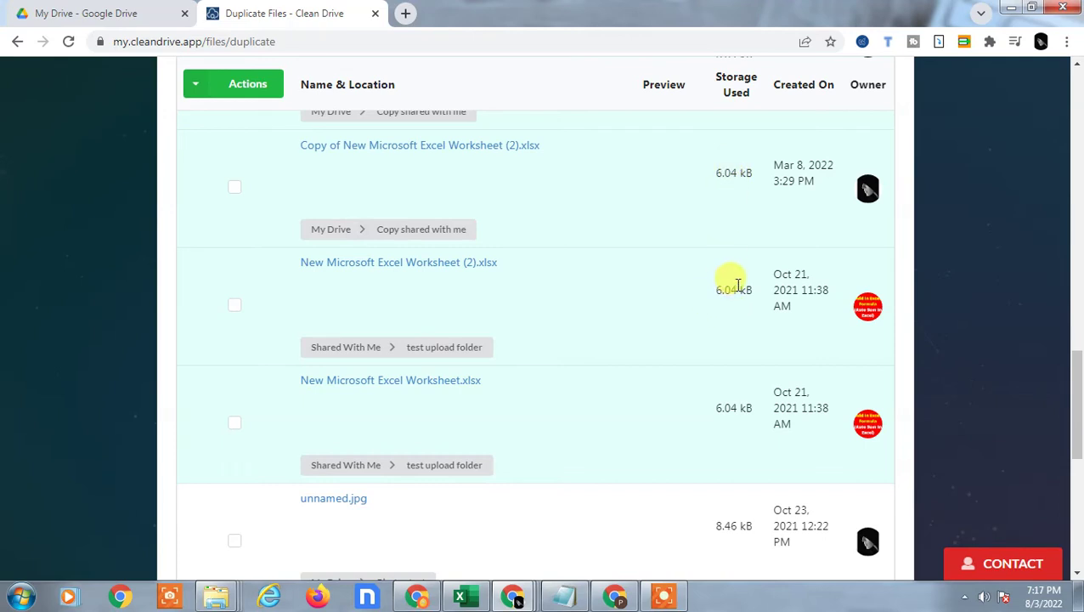
scroll(662, 374, up, 1)
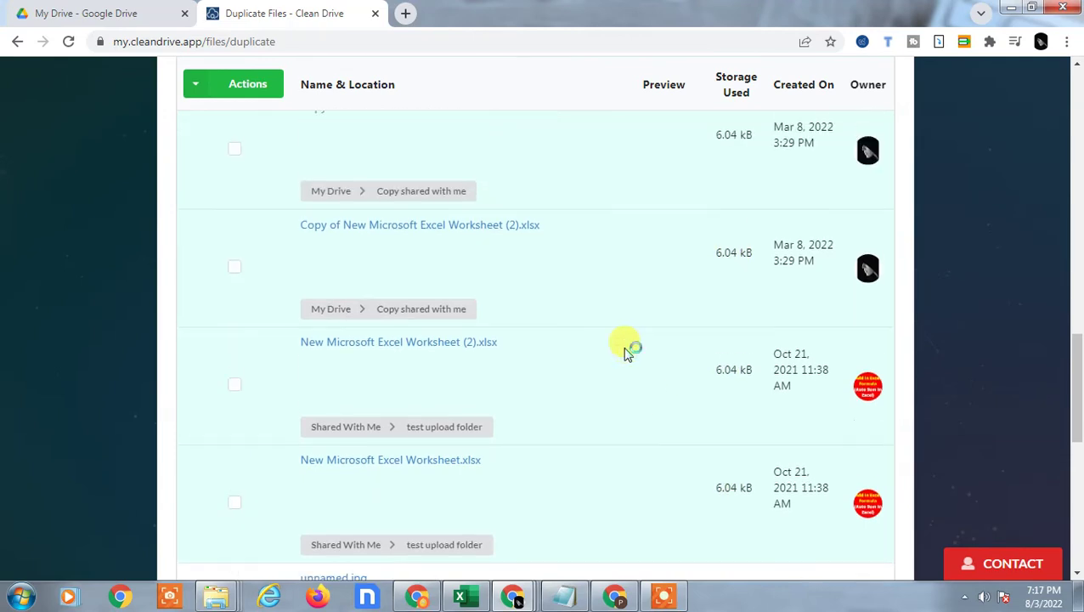
scroll(475, 281, up, 1)
scroll(537, 236, down, 1)
scroll(548, 251, down, 1)
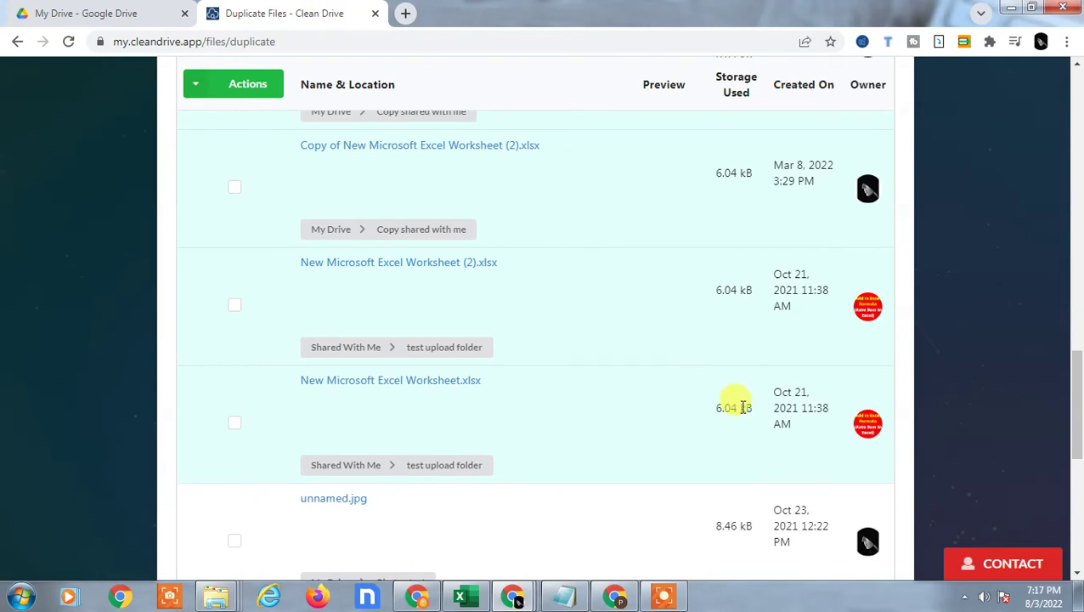
scroll(408, 308, up, 1)
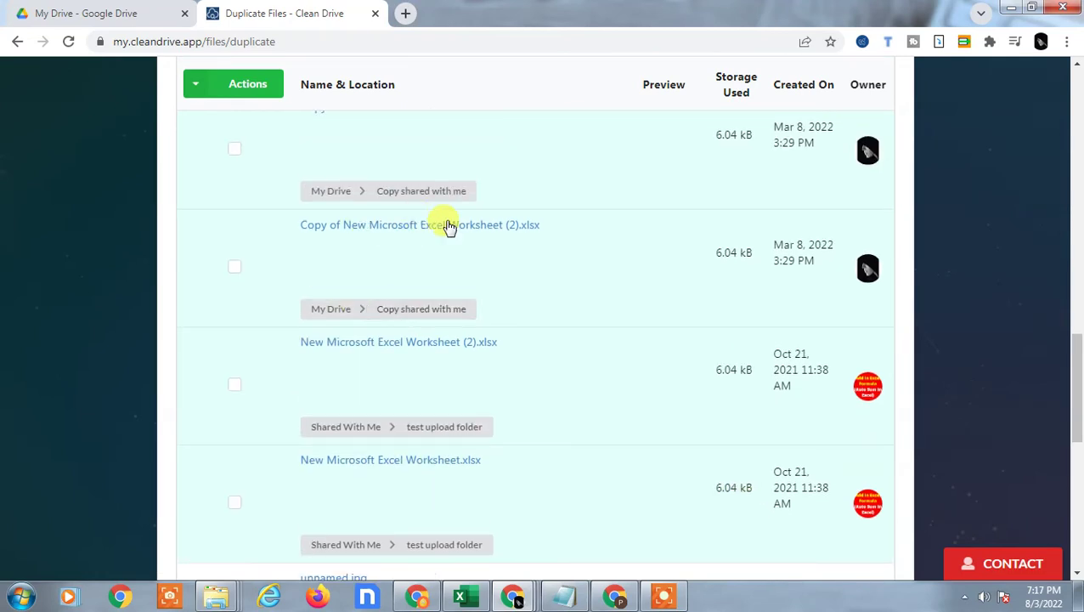
scroll(425, 212, up, 1)
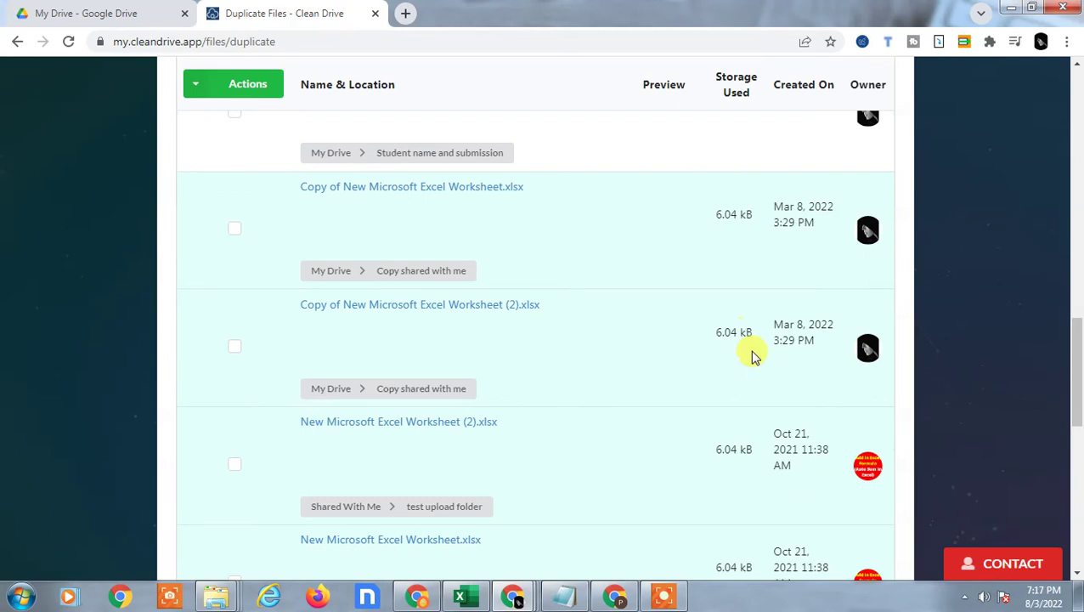
scroll(755, 391, down, 1)
scroll(544, 447, down, 4)
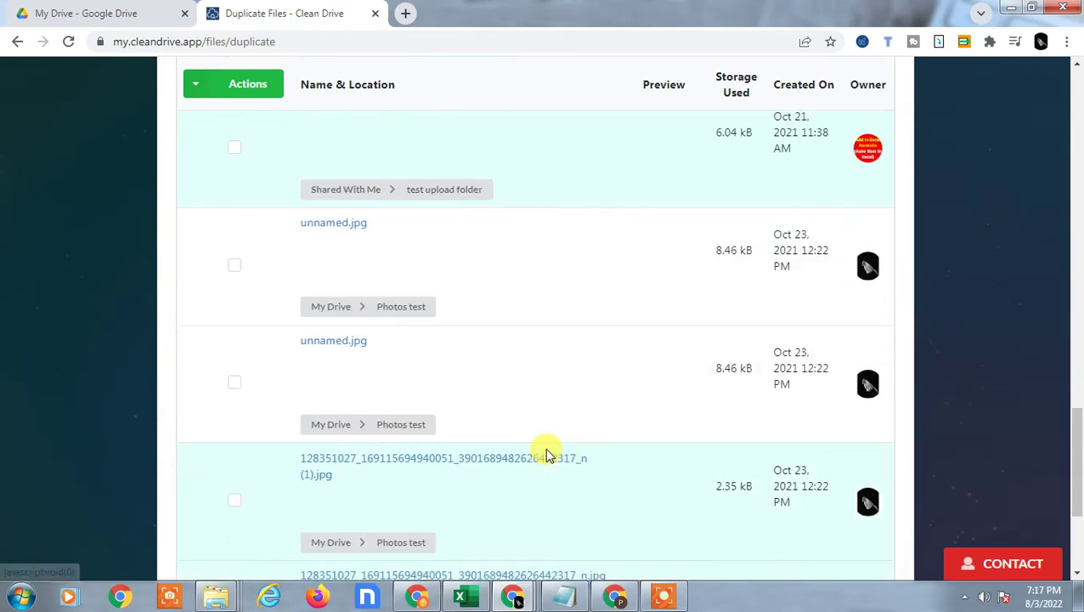
scroll(544, 448, down, 1)
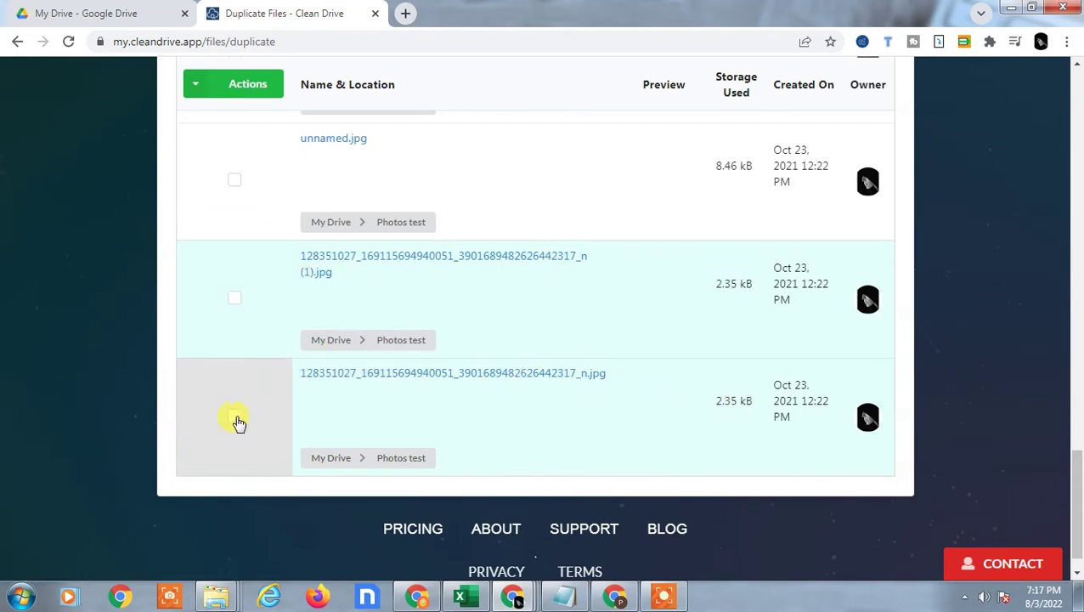
Step: Check both long-named Photos test jpg duplicates
click(249, 391)
click(257, 307)
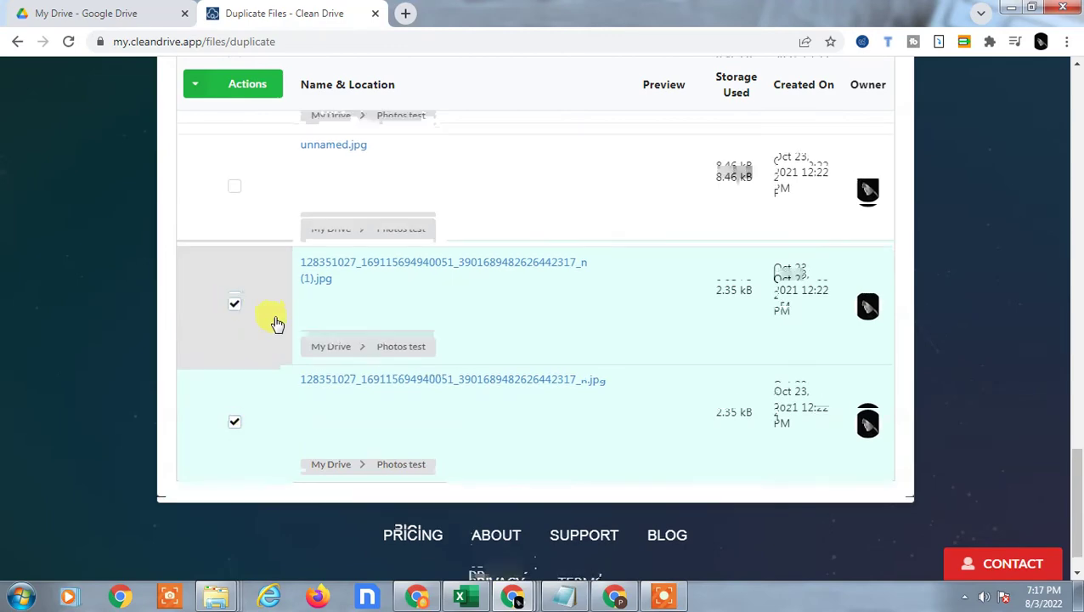
scroll(260, 314, up, 3)
scroll(251, 293, up, 1)
Step: Check the Excel duplicates: New Microsoft Excel Worksheet.xlsx, its (2) copy, and Copy of (2)
click(247, 286)
scroll(250, 285, up, 2)
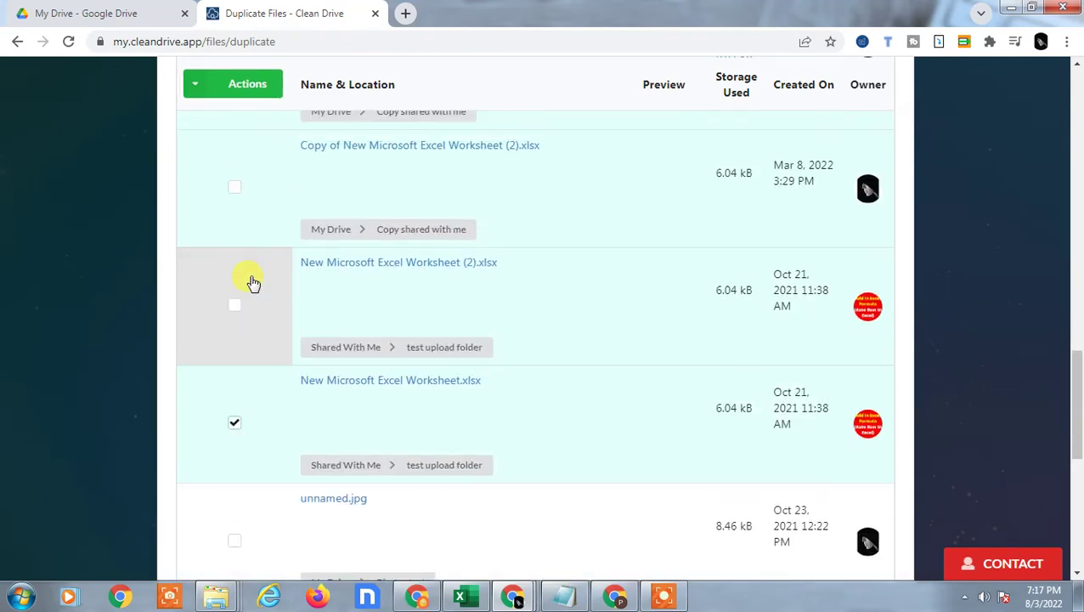
click(239, 312)
click(234, 194)
scroll(308, 290, up, 2)
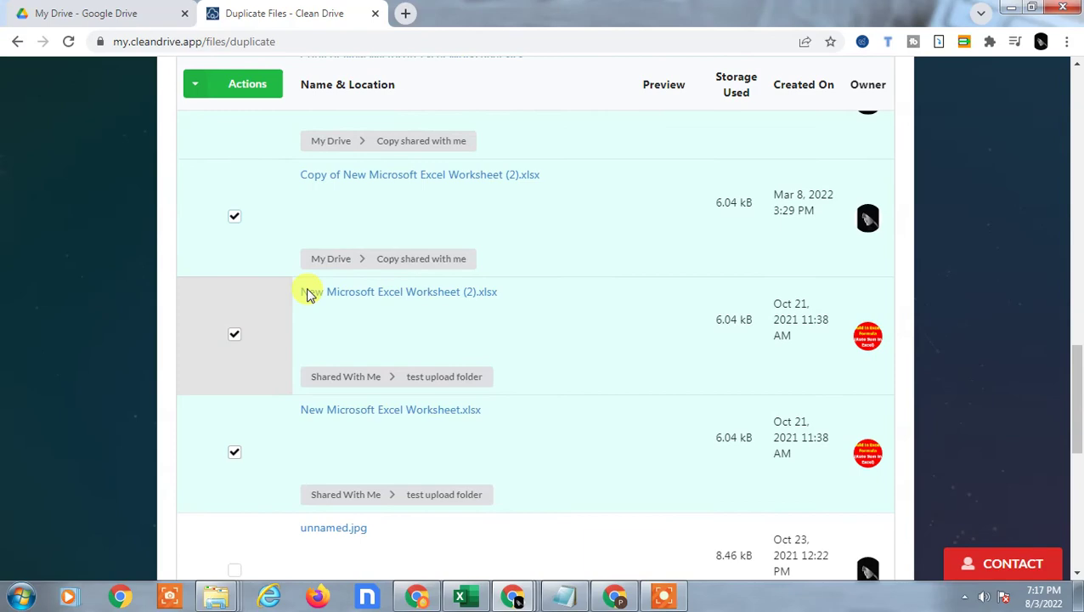
scroll(345, 307, up, 2)
scroll(280, 321, up, 4)
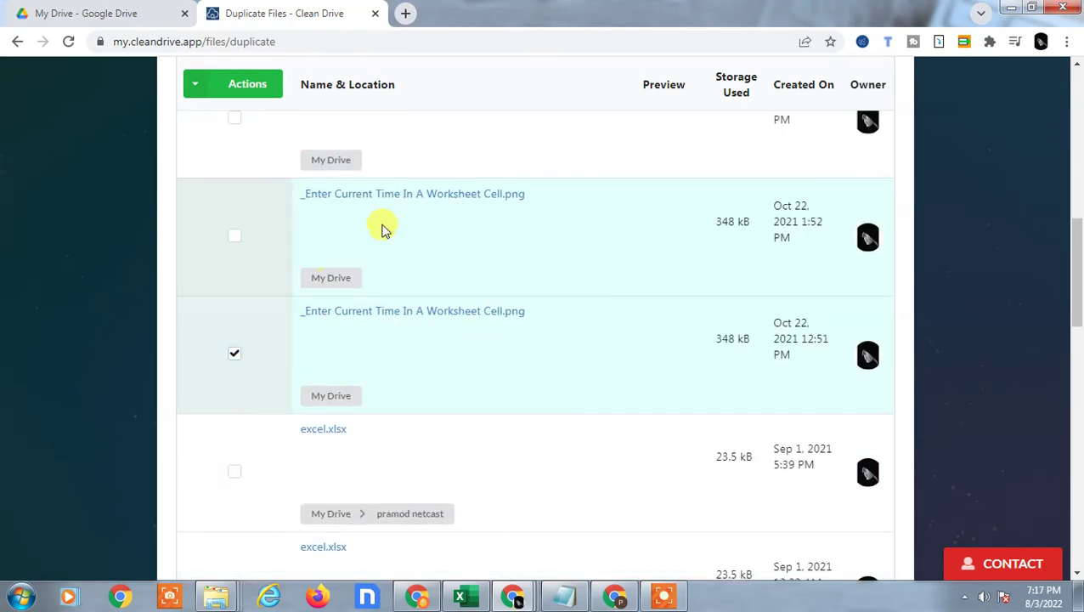
scroll(520, 290, up, 5)
scroll(459, 374, up, 2)
scroll(429, 375, up, 2)
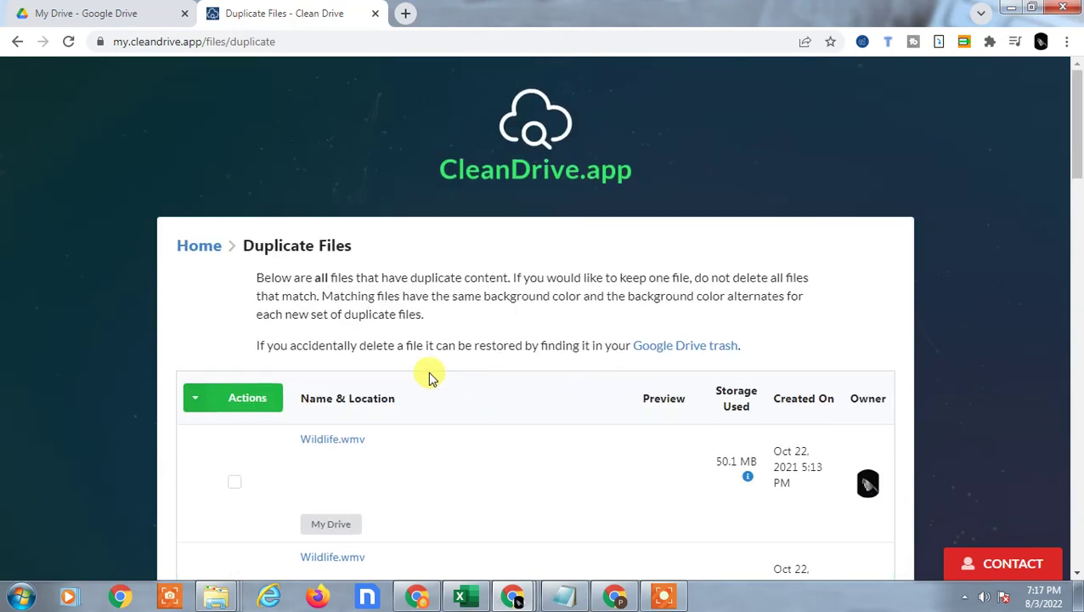
scroll(373, 404, down, 2)
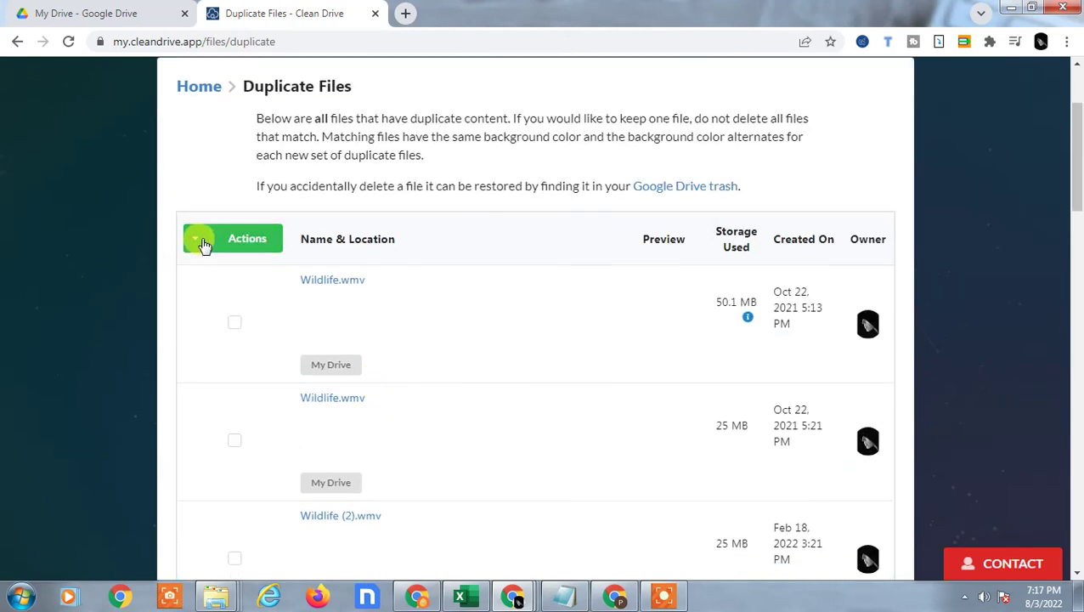
Step: Show 'Delete 6 Selected Files' in the Actions dropdown, glancing at My Drive and back
click(203, 245)
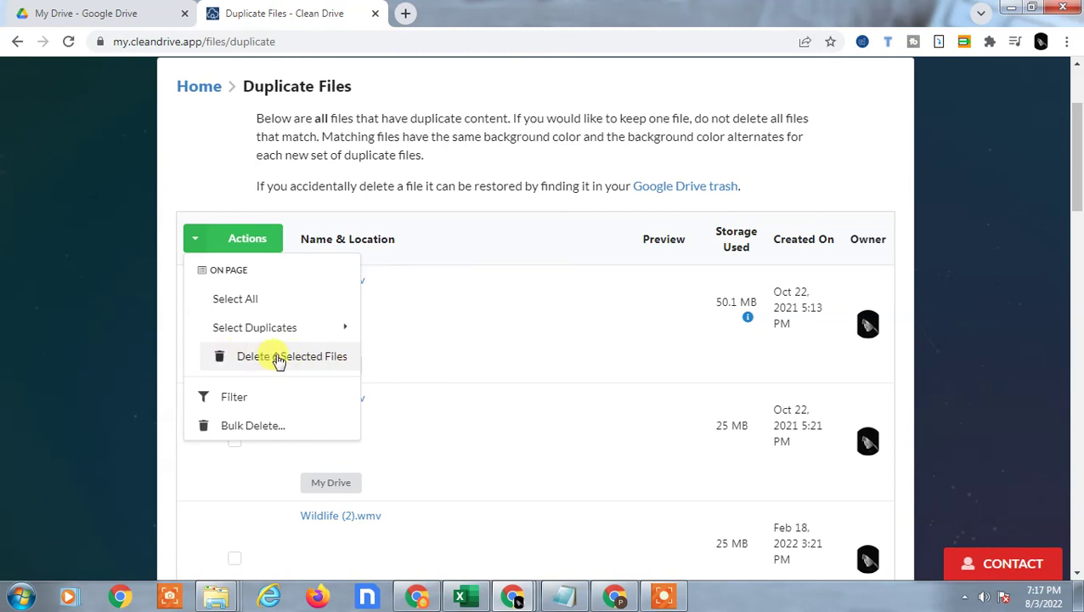
click(95, 14)
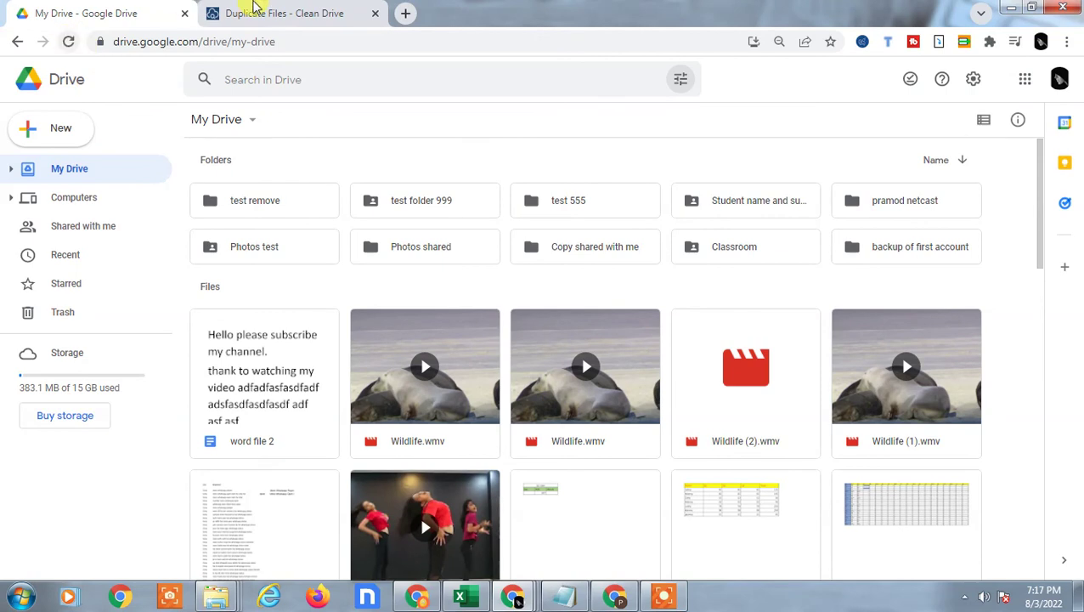
click(255, 10)
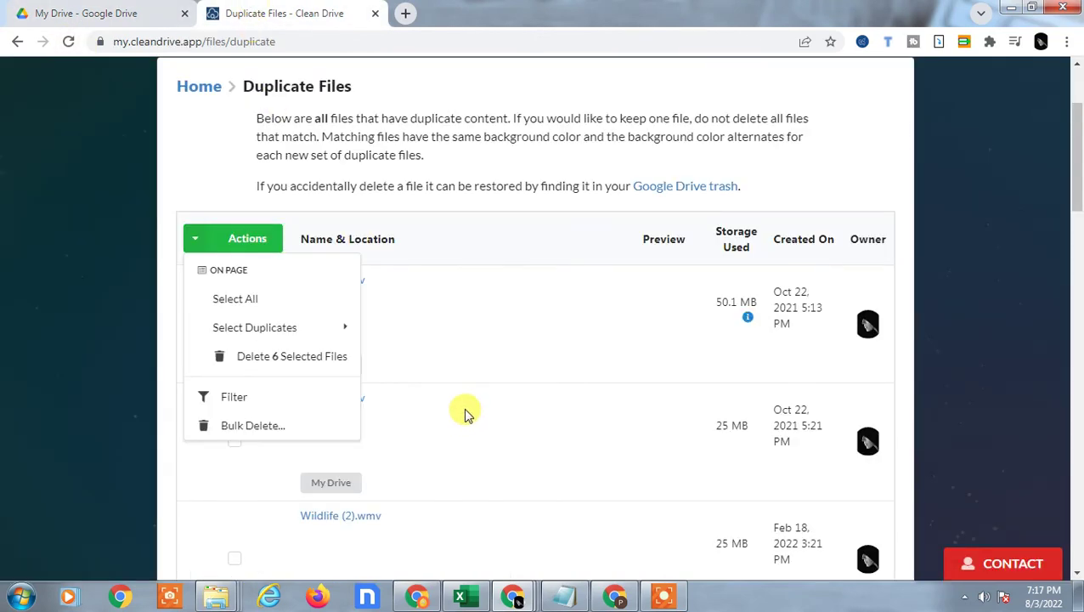